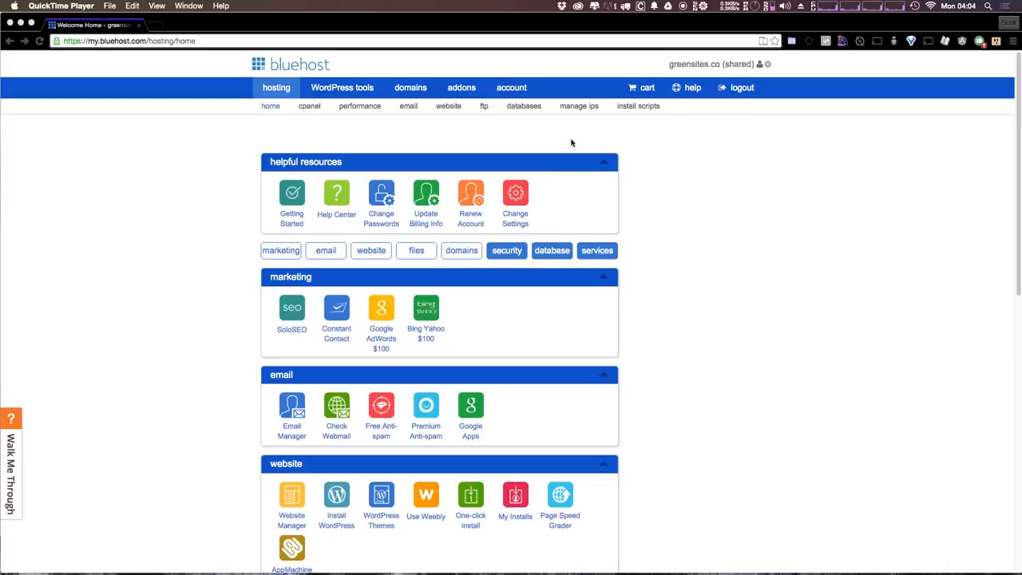
Bring the Bluehost hosting home page forward and scroll down to its website tools
{"action": "left_click", "coordinate": [781, 172]}
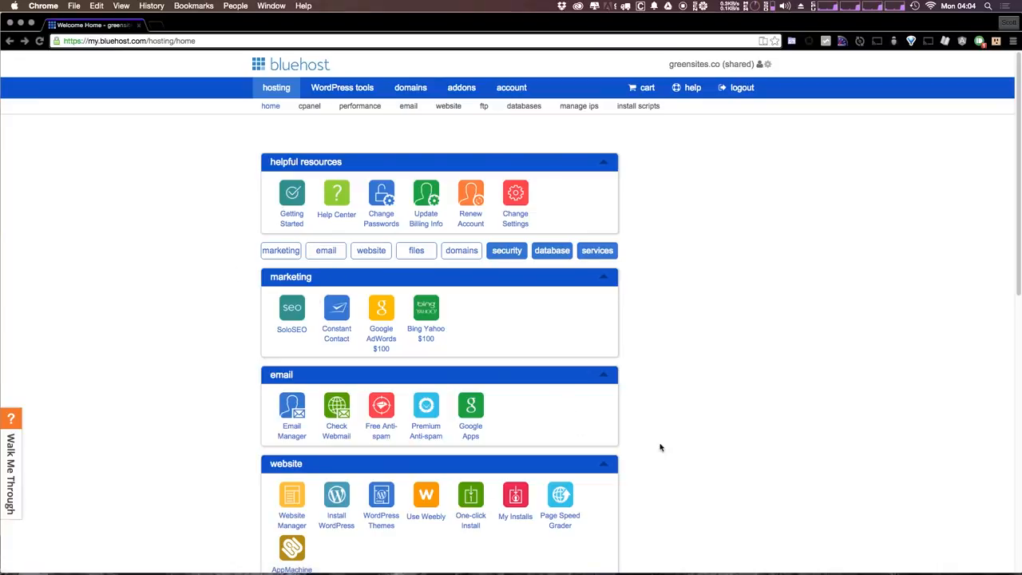
{"action": "scroll", "coordinate": [455, 250], "scroll_direction": "down", "scroll_amount": 4}
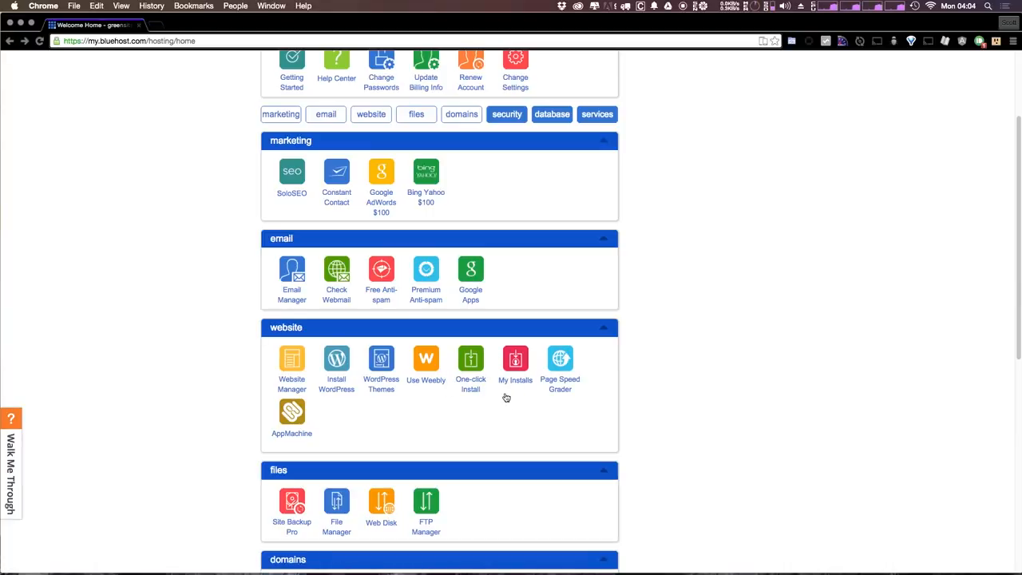
Open the one-click install catalogue and choose Drupal 7 from Blogs & Website Builders
{"action": "left_click", "coordinate": [466, 386]}
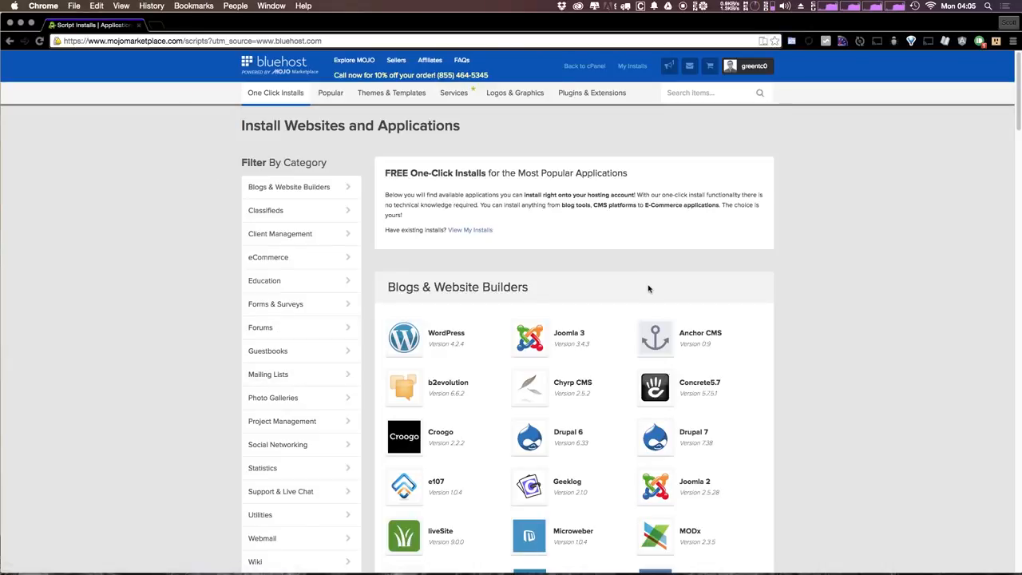
{"action": "scroll", "coordinate": [855, 301], "scroll_direction": "down", "scroll_amount": 5}
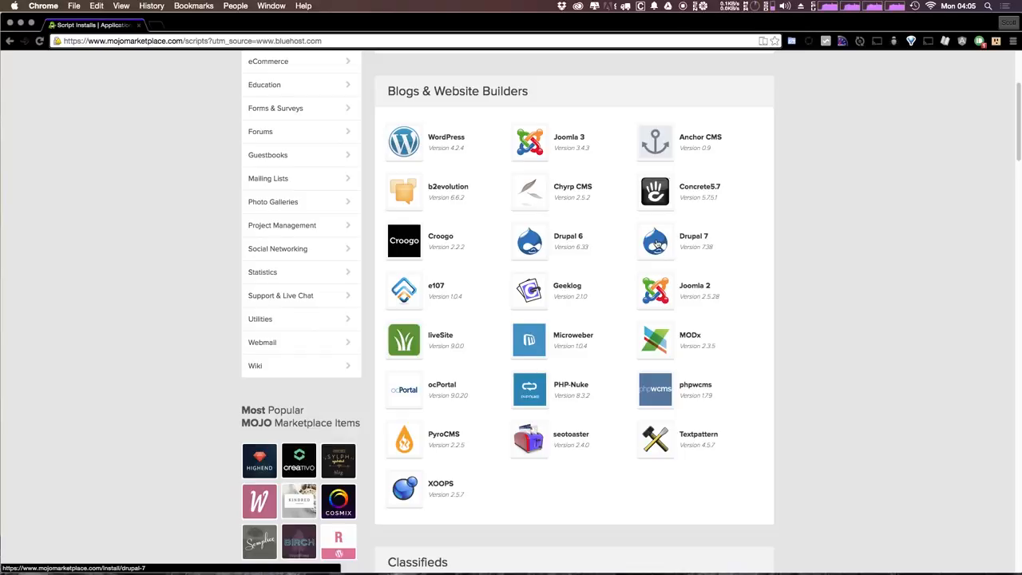
{"action": "left_click", "coordinate": [655, 245]}
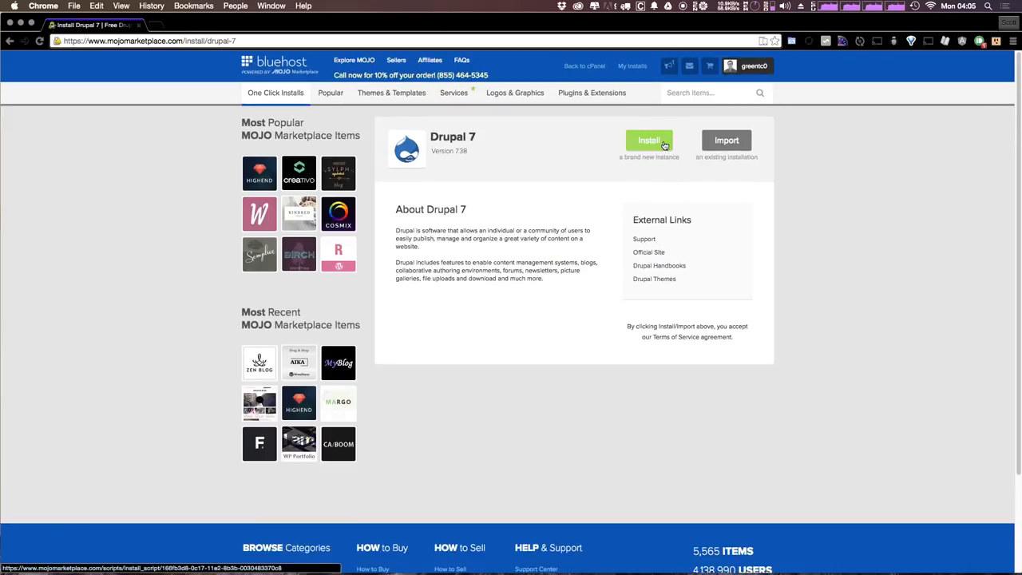
{"action": "left_click", "coordinate": [663, 143]}
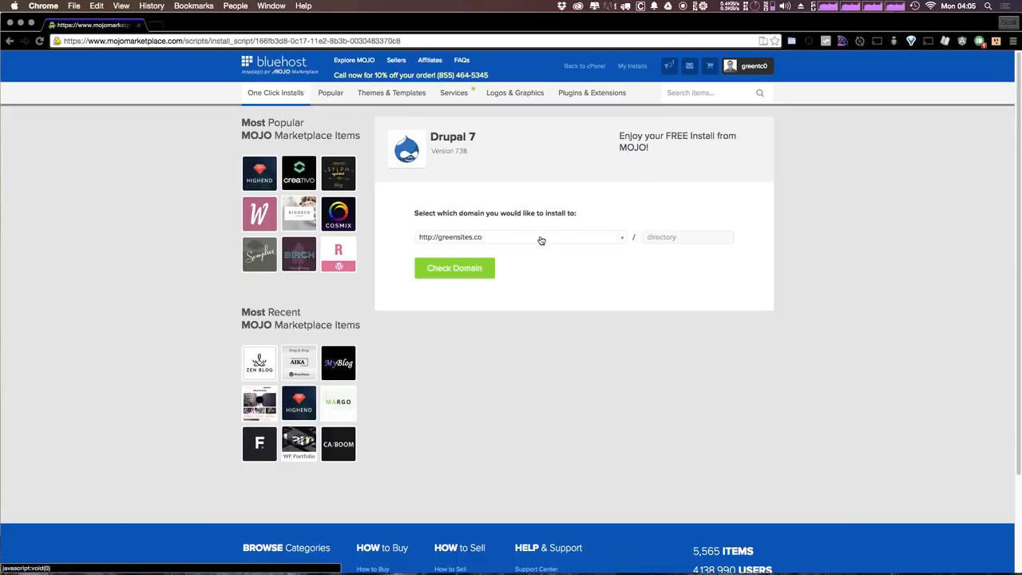
{"action": "left_click", "coordinate": [620, 240]}
{"action": "left_click", "coordinate": [620, 240]}
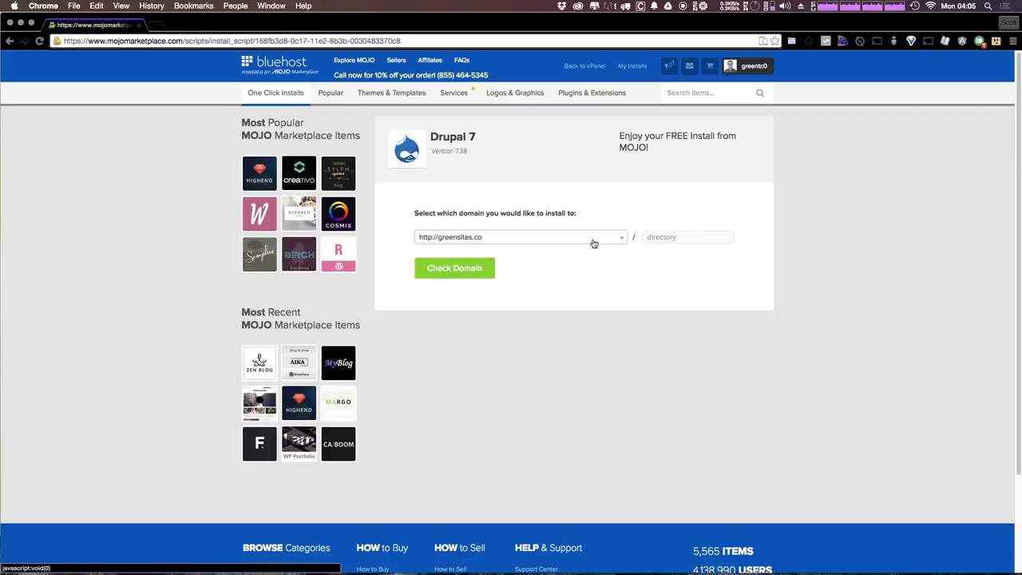
{"action": "left_click", "coordinate": [473, 272]}
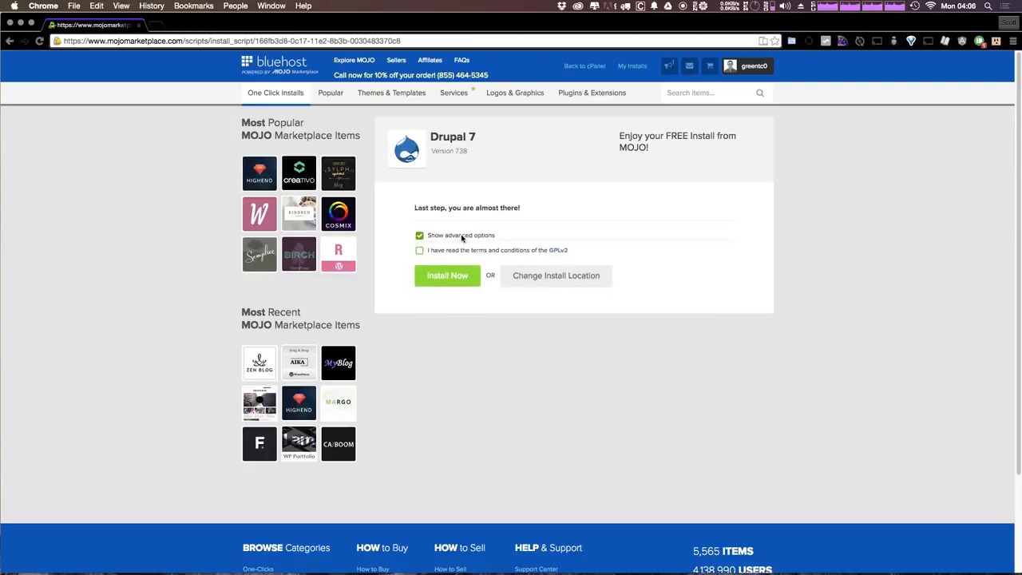
Show the advanced options and accept the GPLv2 terms and conditions
{"action": "left_click", "coordinate": [462, 237]}
{"action": "scroll", "coordinate": [545, 290], "scroll_direction": "down", "scroll_amount": 1}
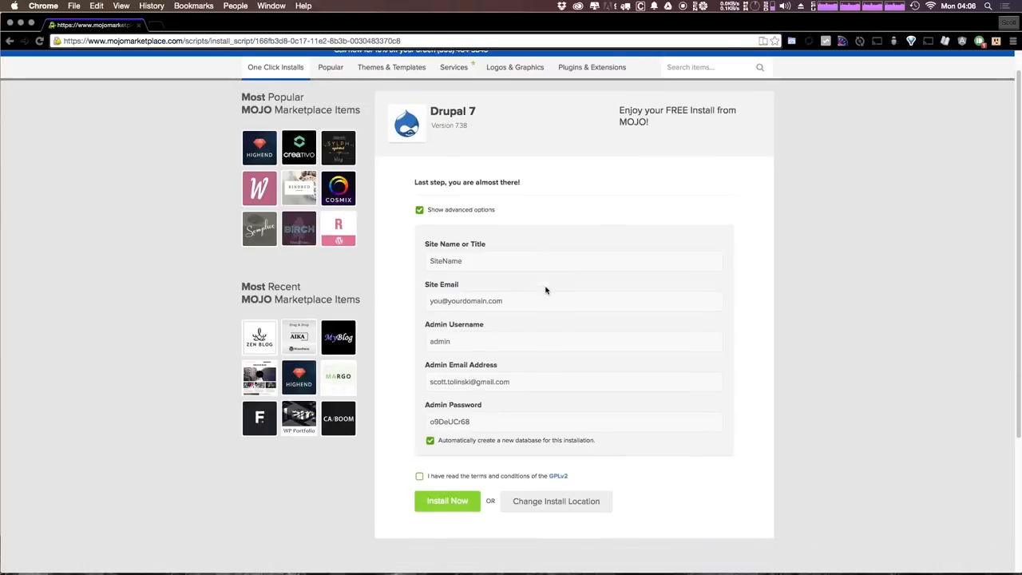
{"action": "scroll", "coordinate": [545, 289], "scroll_direction": "down", "scroll_amount": 5}
{"action": "left_click", "coordinate": [428, 294]}
{"action": "scroll", "coordinate": [452, 290], "scroll_direction": "up", "scroll_amount": 5}
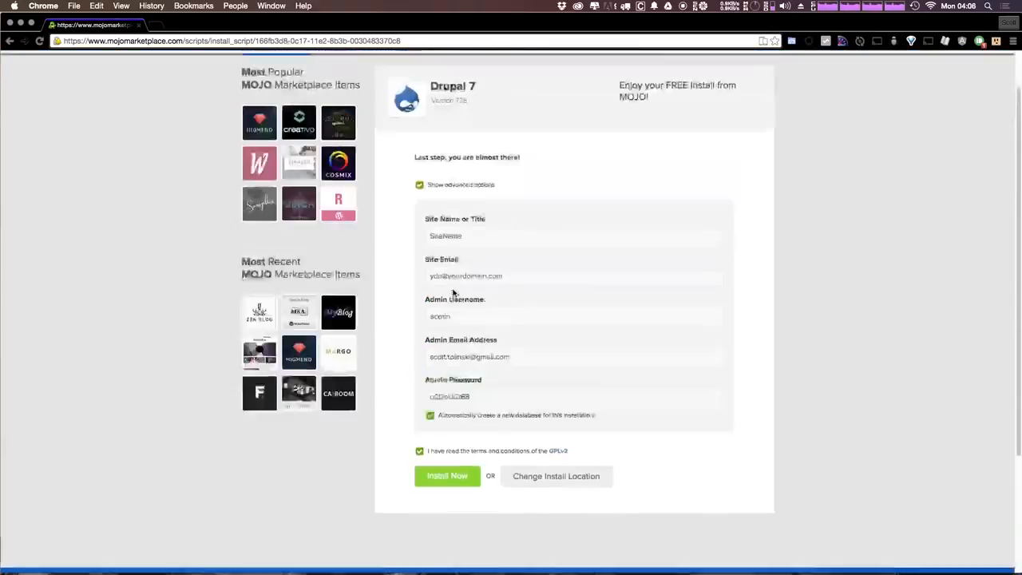
Replace the placeholder site name with 'Bluehost Drupal'
{"action": "left_click", "coordinate": [470, 285]}
{"action": "scroll", "coordinate": [472, 280], "scroll_direction": "down", "scroll_amount": 2}
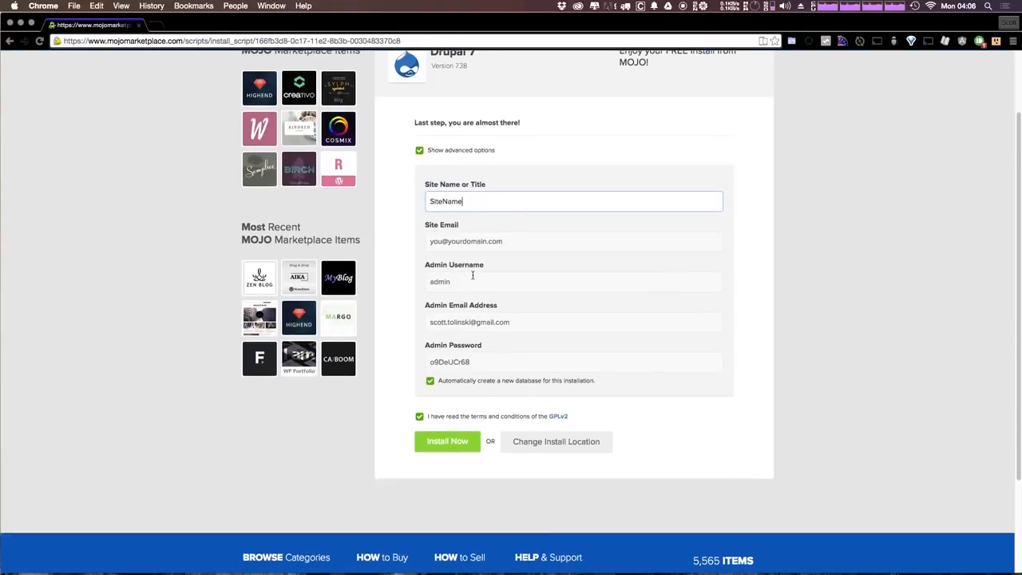
{"action": "left_click_drag", "start_coordinate": [479, 201], "coordinate": [388, 194]}
{"action": "left_click", "coordinate": [477, 199]}
{"action": "left_click_drag", "start_coordinate": [478, 199], "coordinate": [433, 197]}
{"action": "key", "text": "BackSpace"}
{"action": "type", "text": "Bluehost Drupal"}
{"action": "key", "text": "Tab"}
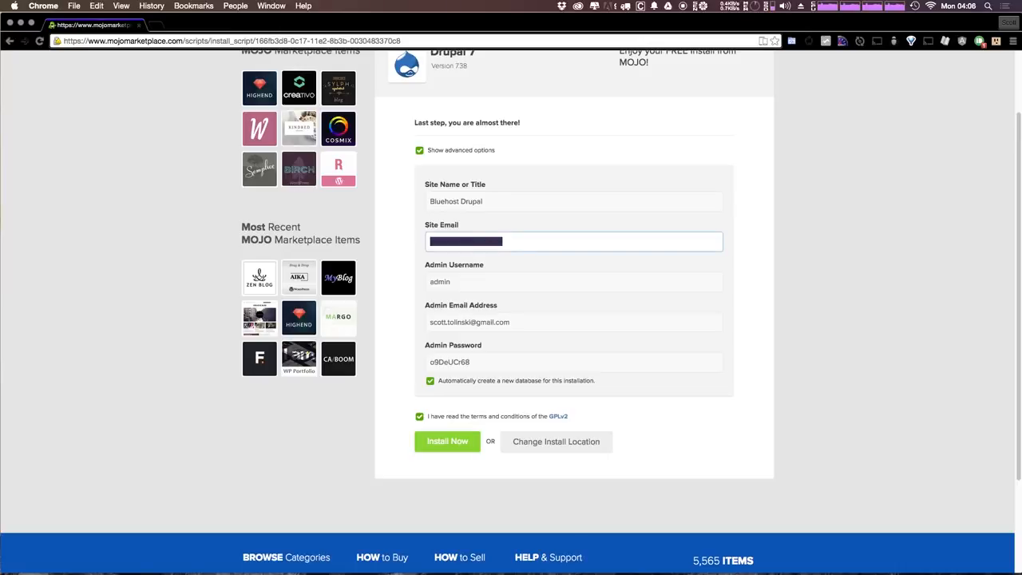
Copy the admin e-mail address into the Site Email field
{"action": "key", "text": "BackSpace"}
{"action": "left_click_drag", "start_coordinate": [509, 321], "coordinate": [430, 322]}
{"action": "key", "text": "super+c"}
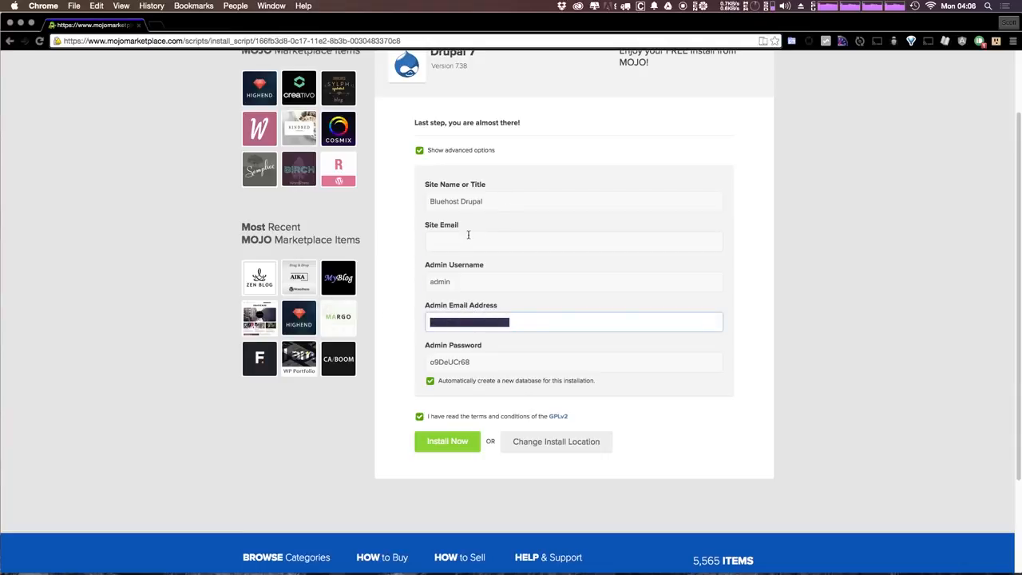
{"action": "left_click", "coordinate": [478, 239]}
{"action": "key", "text": "super+v"}
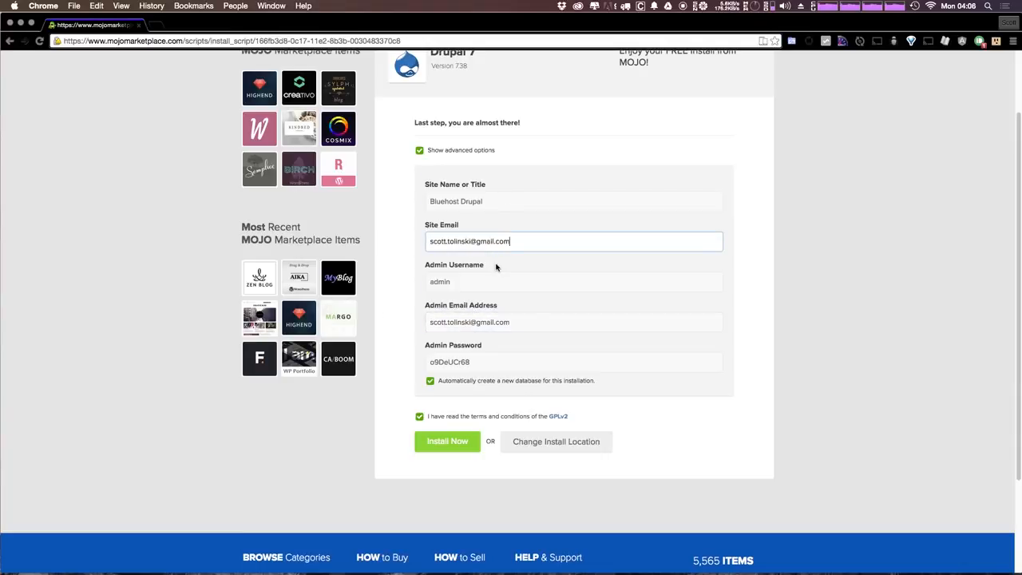
Review the admin username, e-mail and generated password, then start the Drupal 7 install
{"action": "left_click", "coordinate": [461, 286]}
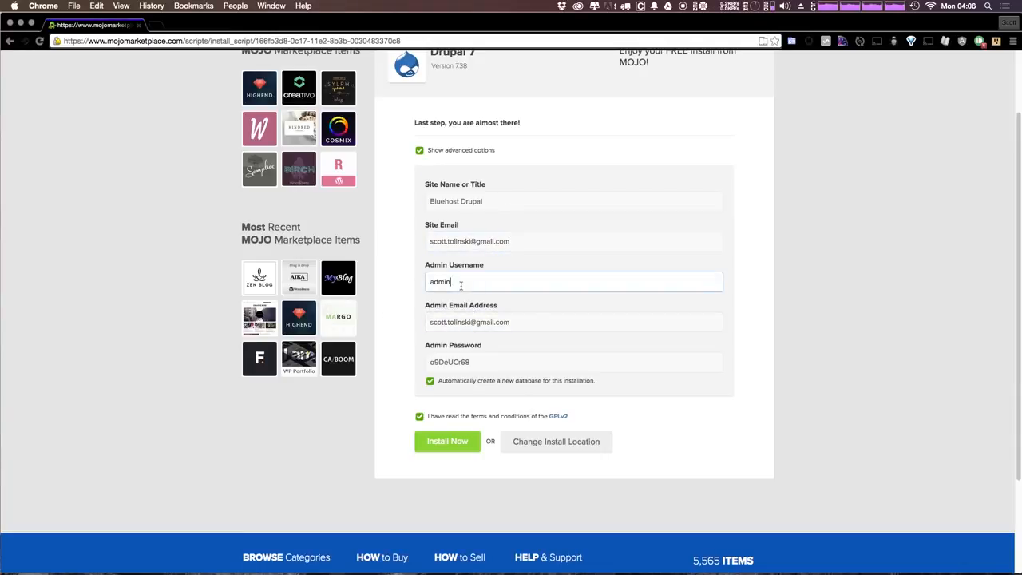
{"action": "left_click", "coordinate": [508, 321]}
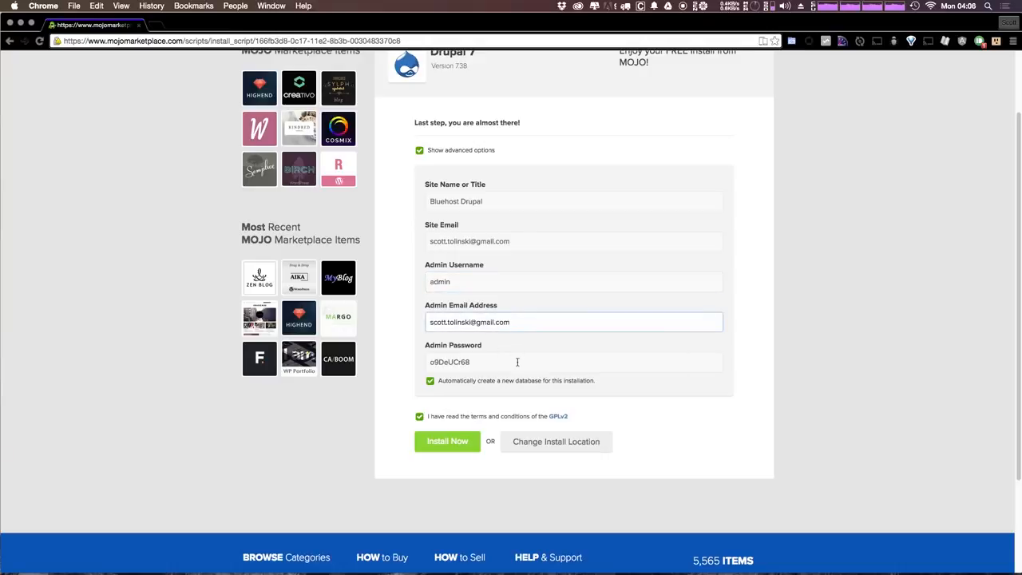
{"action": "left_click", "coordinate": [502, 366]}
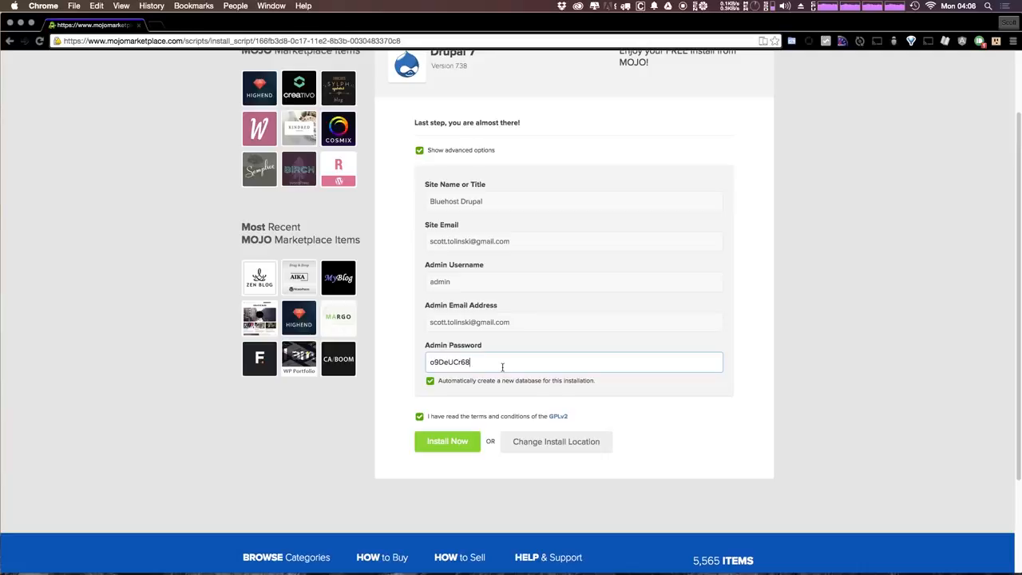
{"action": "left_click", "coordinate": [461, 440]}
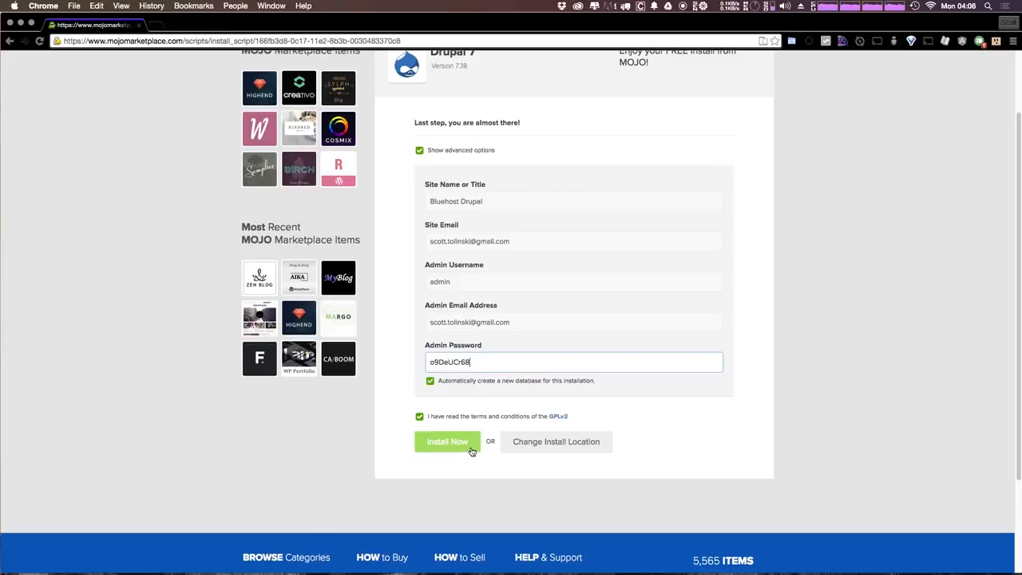
{"action": "left_click", "coordinate": [464, 445]}
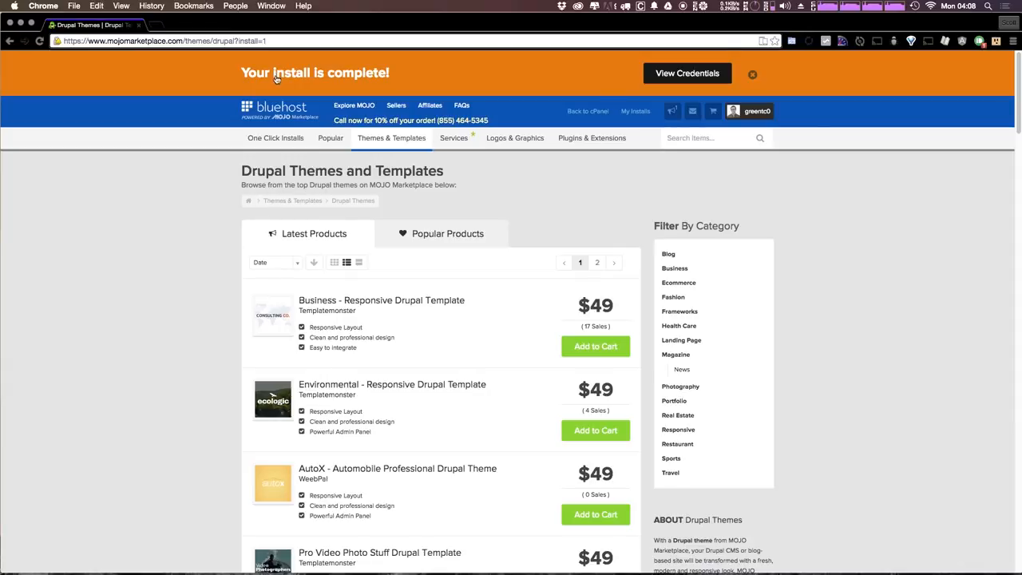
Wait for the install to finish and select the 'Your install is complete!' message
{"action": "triple_click", "coordinate": [276, 75]}
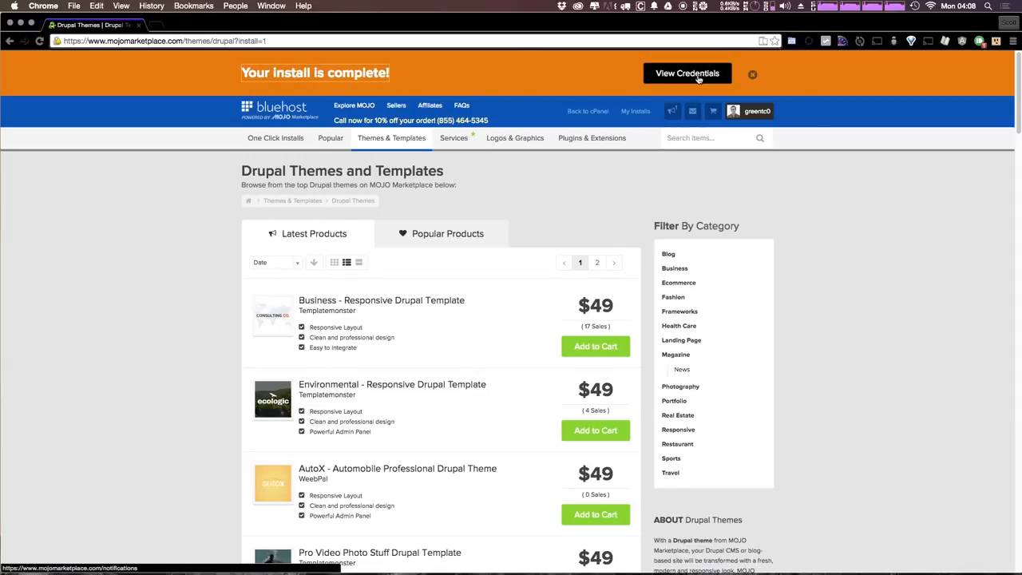
View the new install's credentials in the Notification Center, then open a new browser tab
{"action": "left_click", "coordinate": [699, 77]}
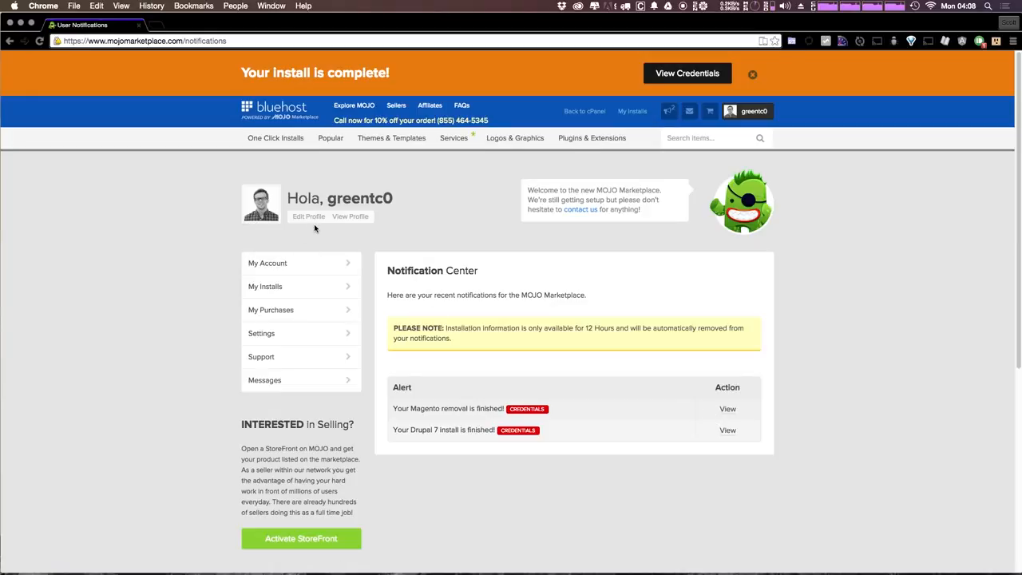
{"action": "key", "text": "super+t"}
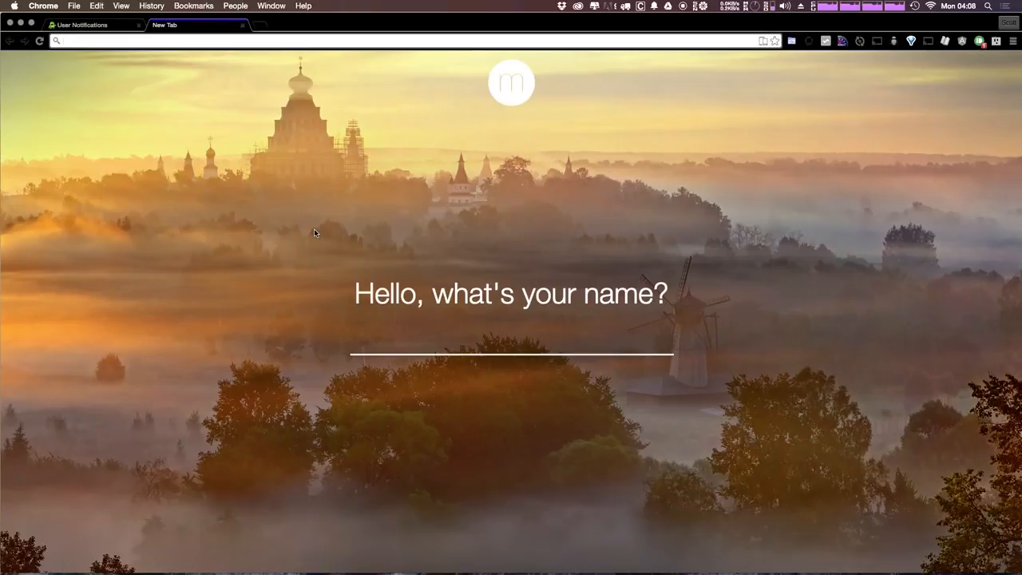
Go to greensites.co and look over the Bluehost Drupal site title
{"action": "type", "text": "greensites.com"}
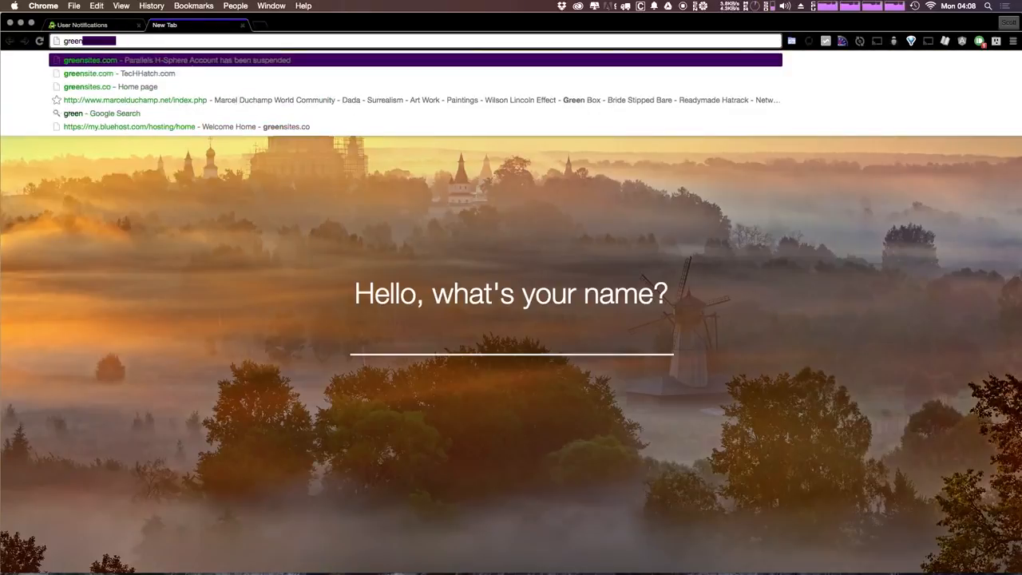
{"action": "key", "text": "Return"}
{"action": "left_click_drag", "start_coordinate": [488, 159], "coordinate": [562, 176]}
{"action": "left_click", "coordinate": [559, 176]}
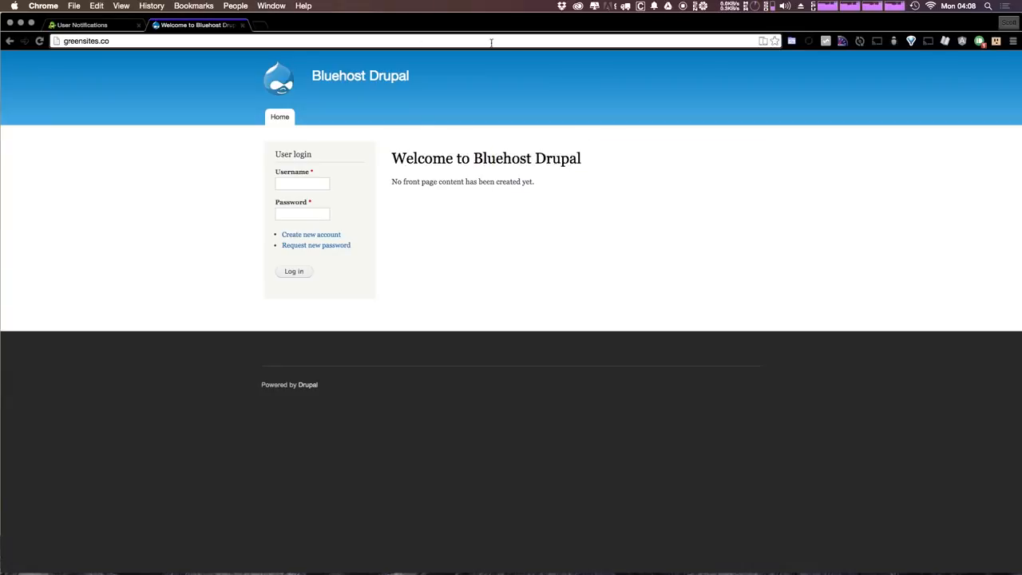
{"action": "left_click_drag", "start_coordinate": [452, 91], "coordinate": [318, 64]}
{"action": "left_click", "coordinate": [407, 149]}
Log in through User login as admin with the account password
{"action": "left_click", "coordinate": [316, 185]}
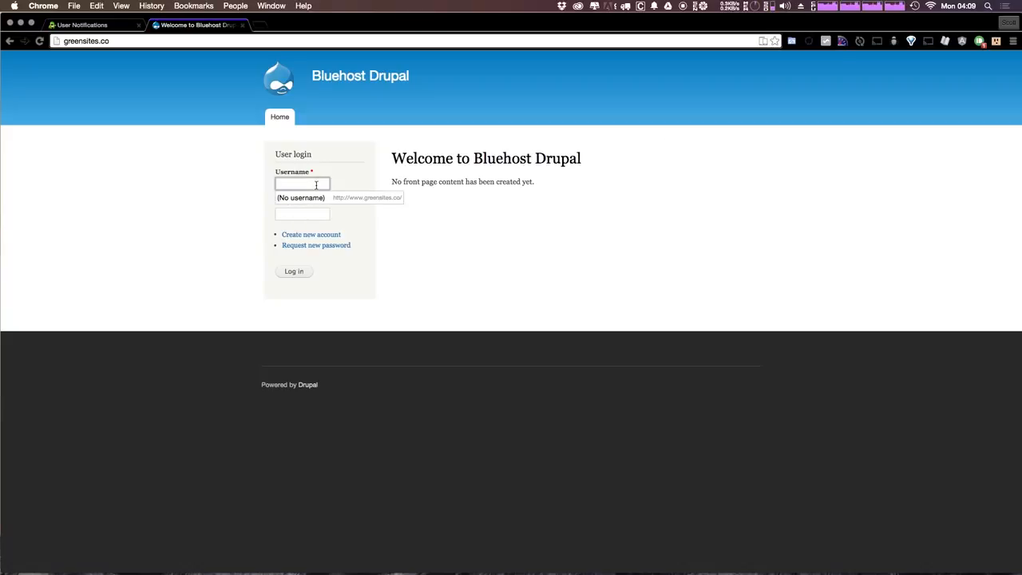
{"action": "type", "text": "admin"}
{"action": "key", "text": "Tab"}
{"action": "type", "text": "**********"}
{"action": "key", "text": "Return"}
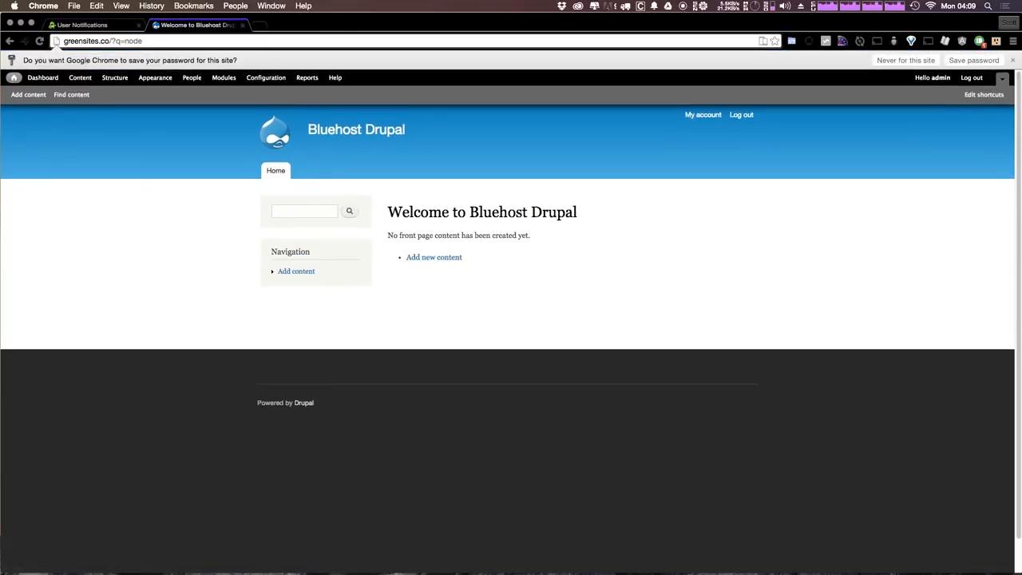
Save the admin password in Chrome and review the 'Welcome to Bluehost Drupal' home page
{"action": "left_click", "coordinate": [957, 62]}
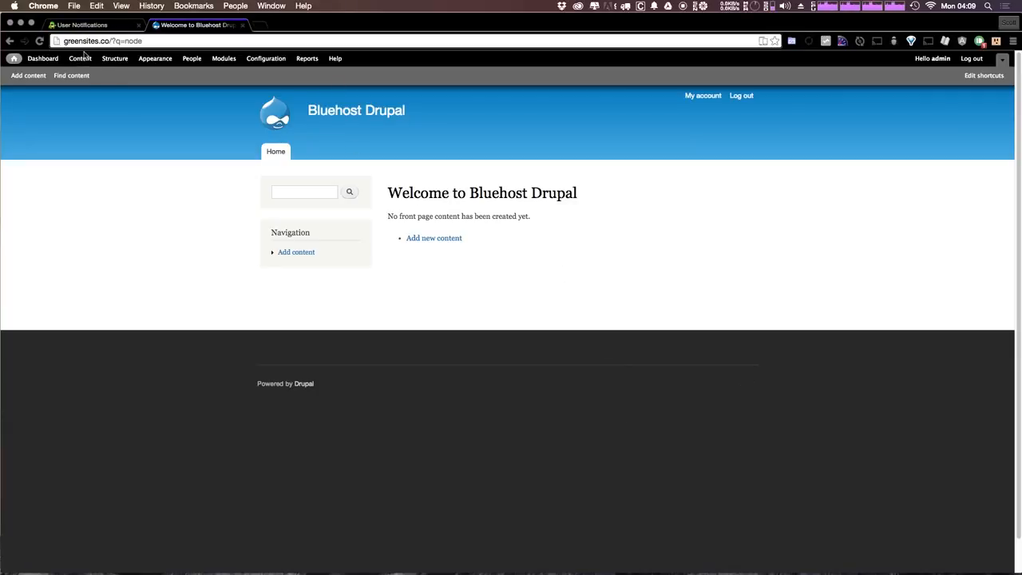
{"action": "left_click", "coordinate": [392, 117]}
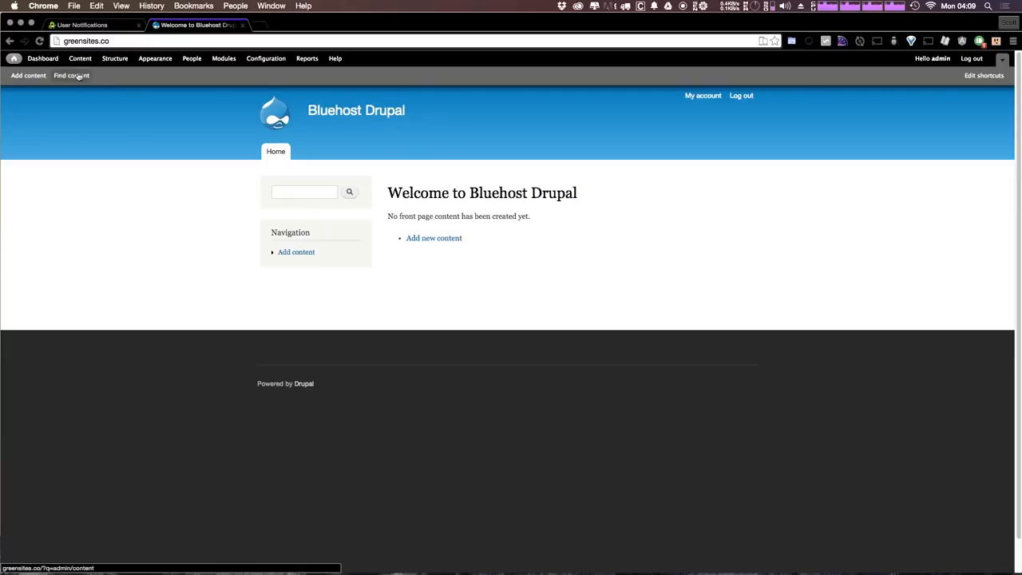
{"action": "left_click", "coordinate": [125, 39]}
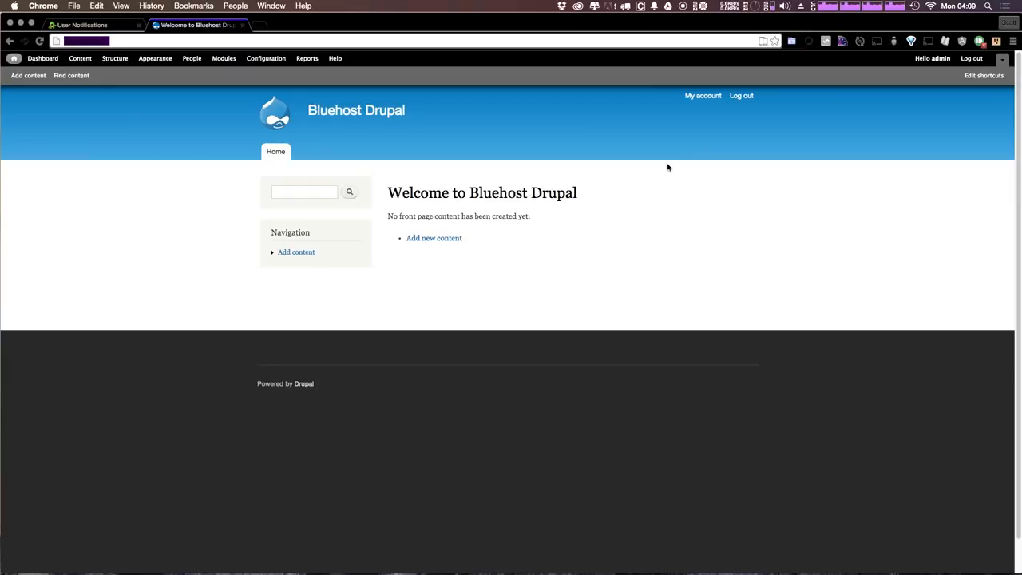
{"action": "triple_click", "coordinate": [666, 194]}
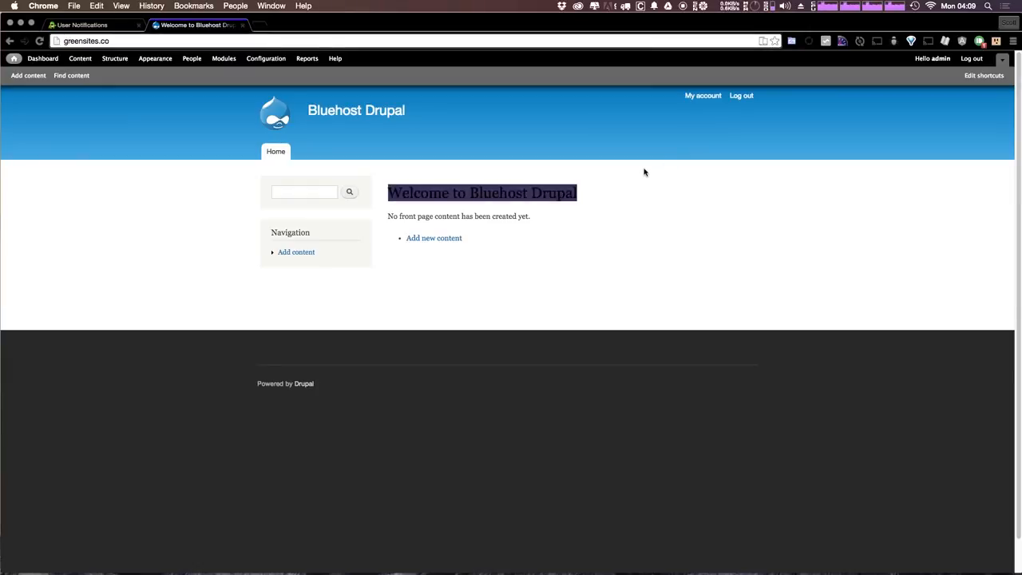
{"action": "left_click", "coordinate": [645, 172]}
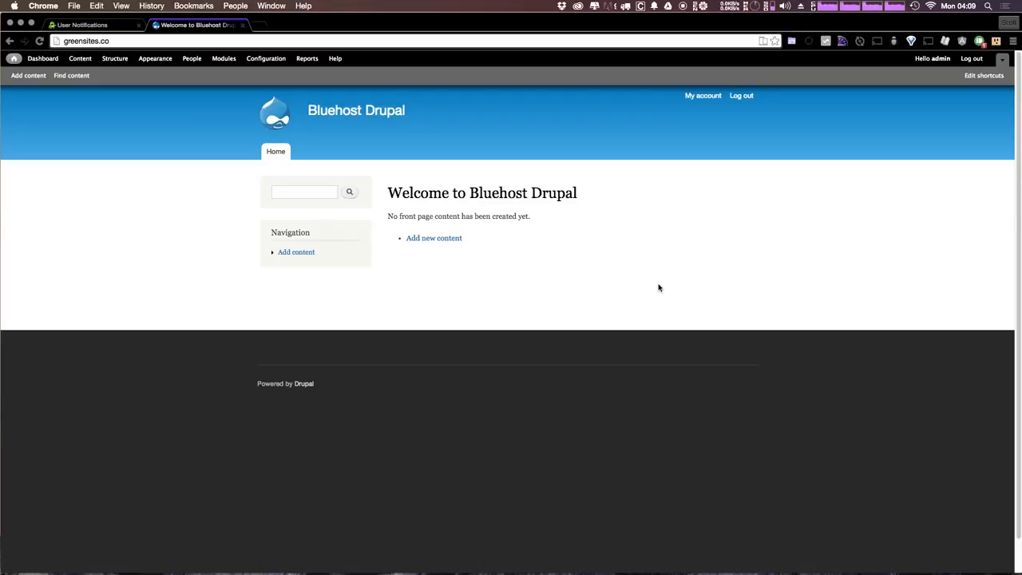